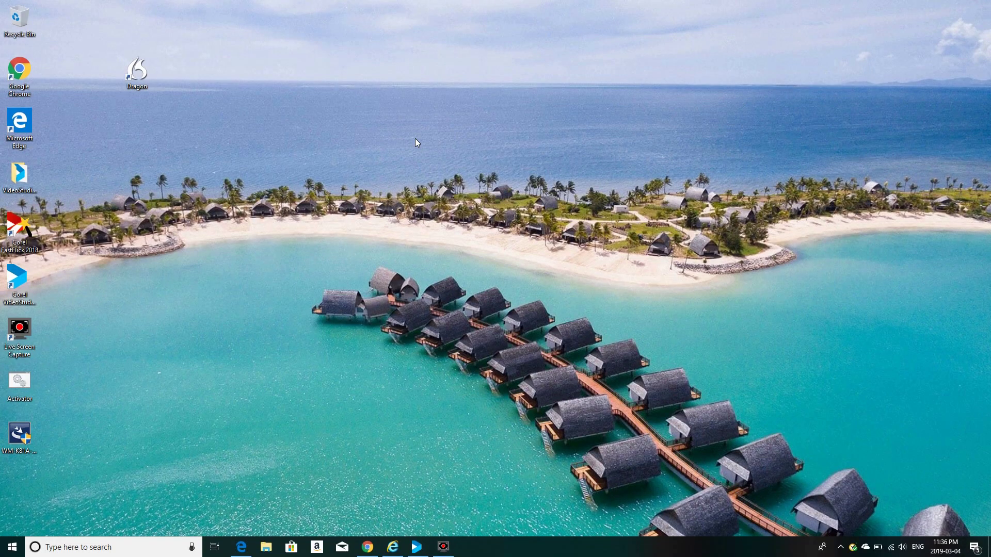
Launch Dragon and begin first-time setup, keeping the United States region and Standard accent.
double_click(138, 86)
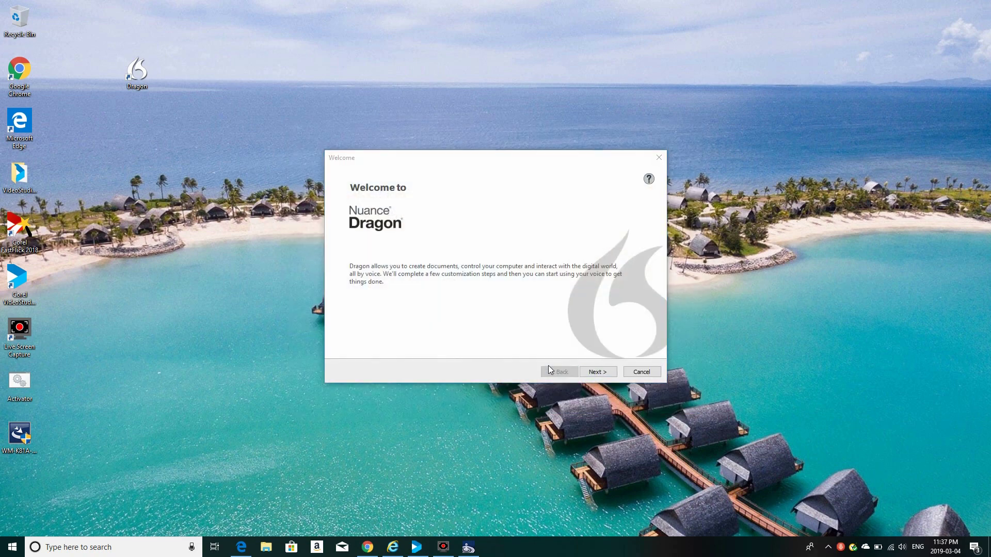
left_click(591, 373)
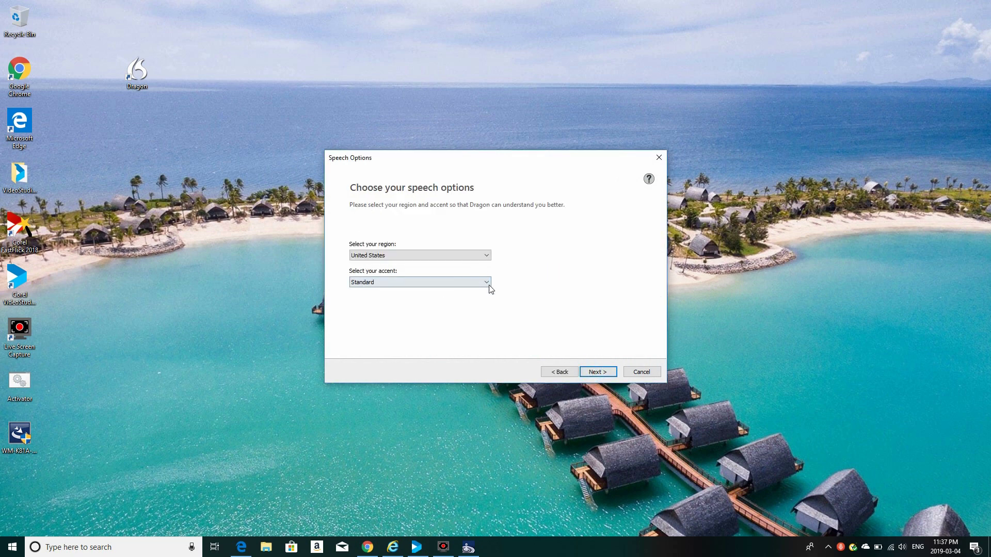
left_click(594, 372)
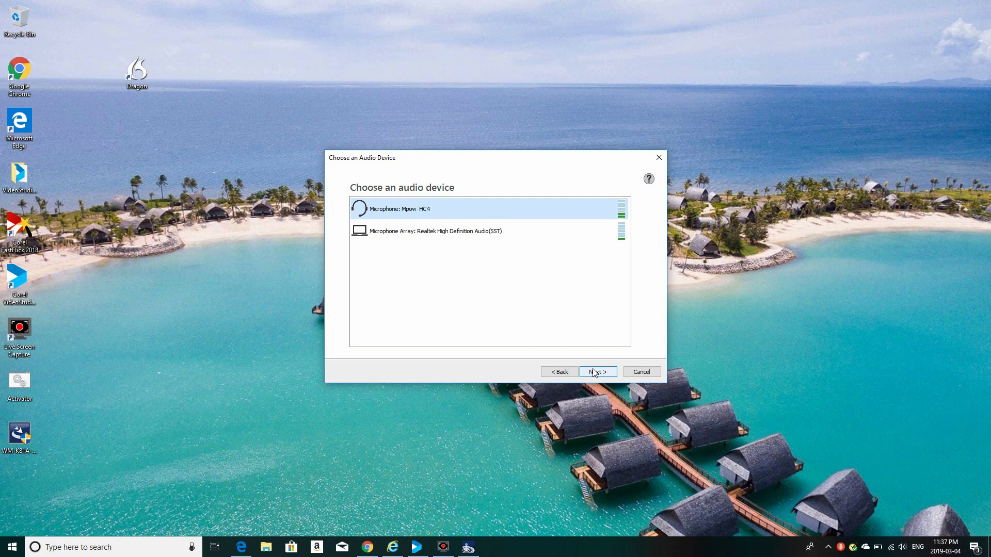
Accept the default audio device and move past the microphone positioning instructions.
left_click(595, 372)
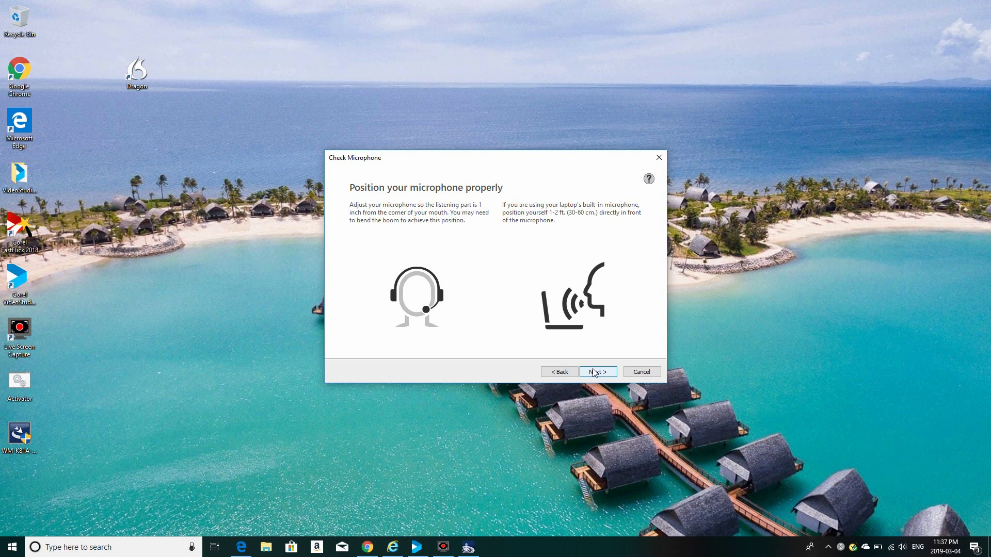
left_click(595, 372)
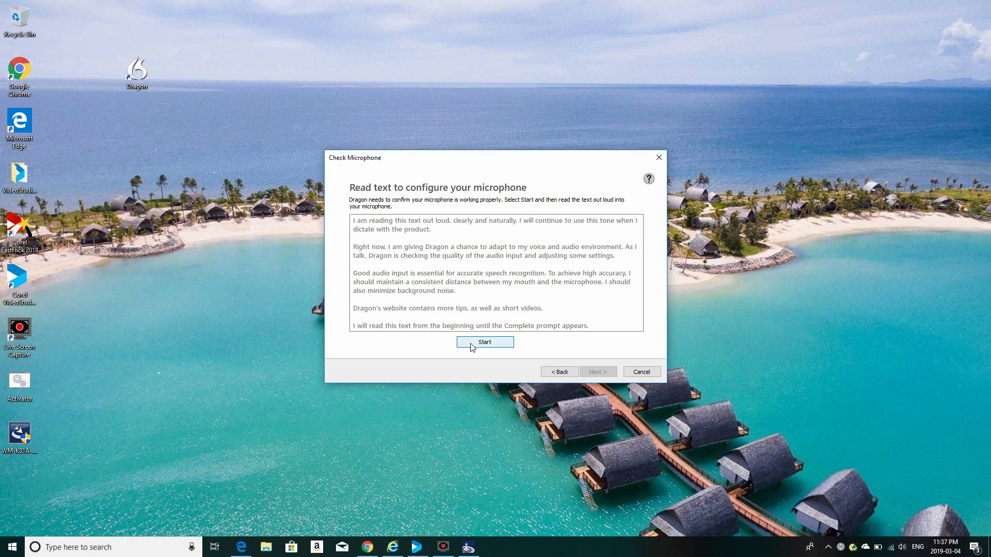
Run the microphone reading check until Complete, then let Dragon customize the profile.
left_click(471, 345)
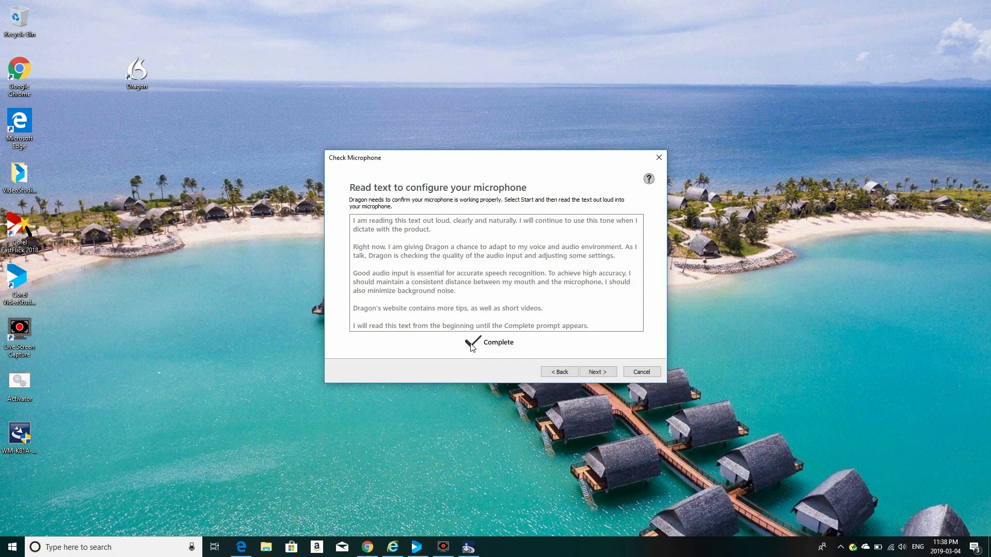
left_click(593, 377)
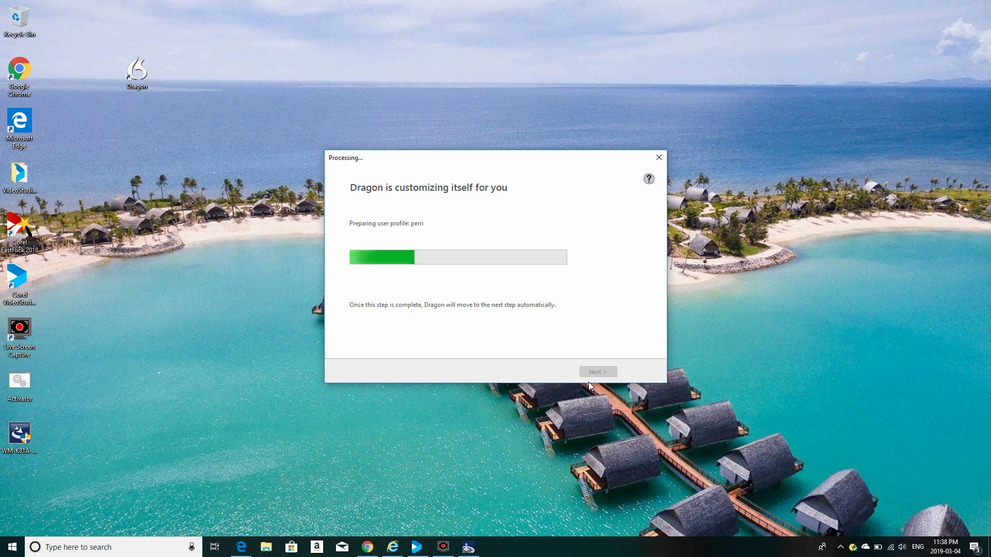
Finish profile setup once Dragon is ready, launching the Interactive Tutorial.
mouse_move(442, 555)
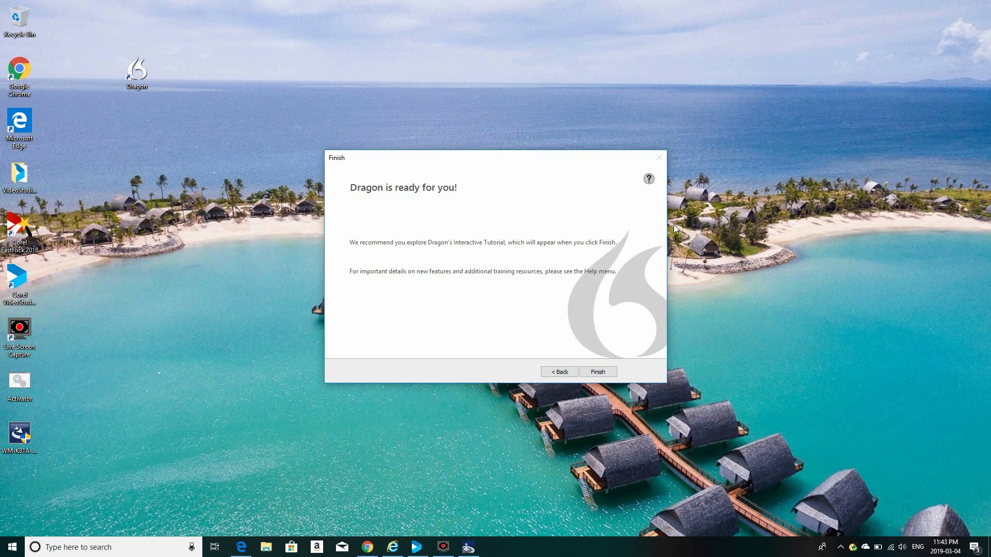
left_click(597, 374)
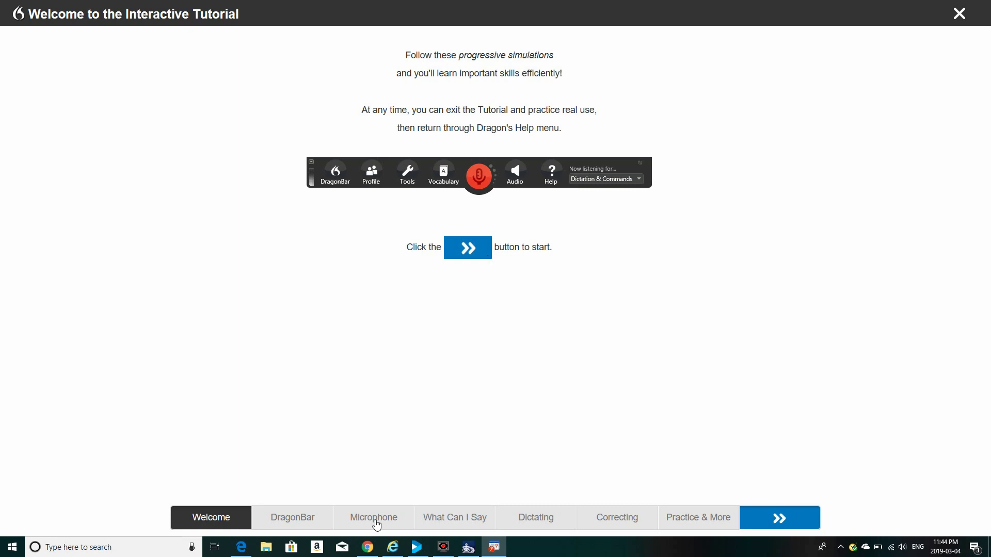
Preview the tutorial's DragonBar lesson, then close the Interactive Tutorial.
left_click(477, 255)
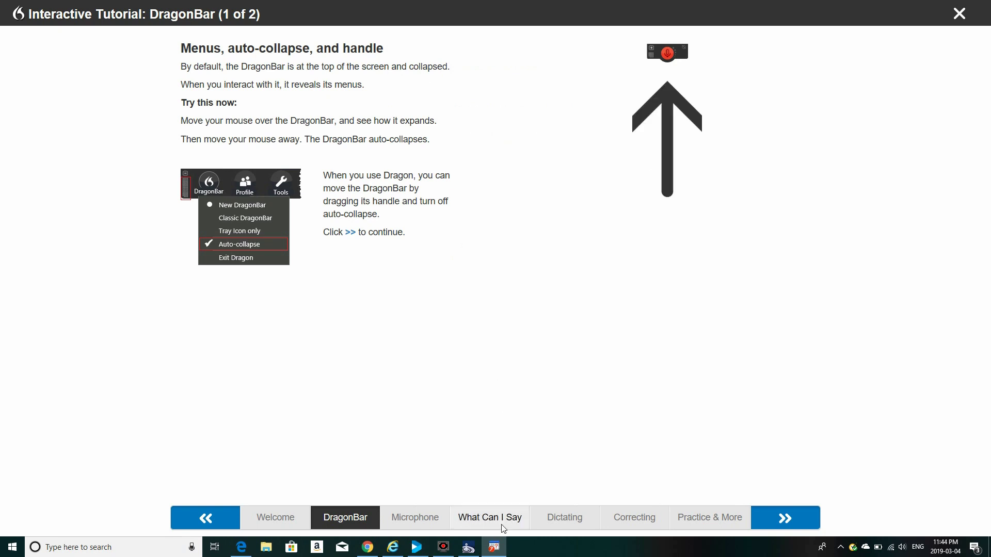
mouse_move(468, 547)
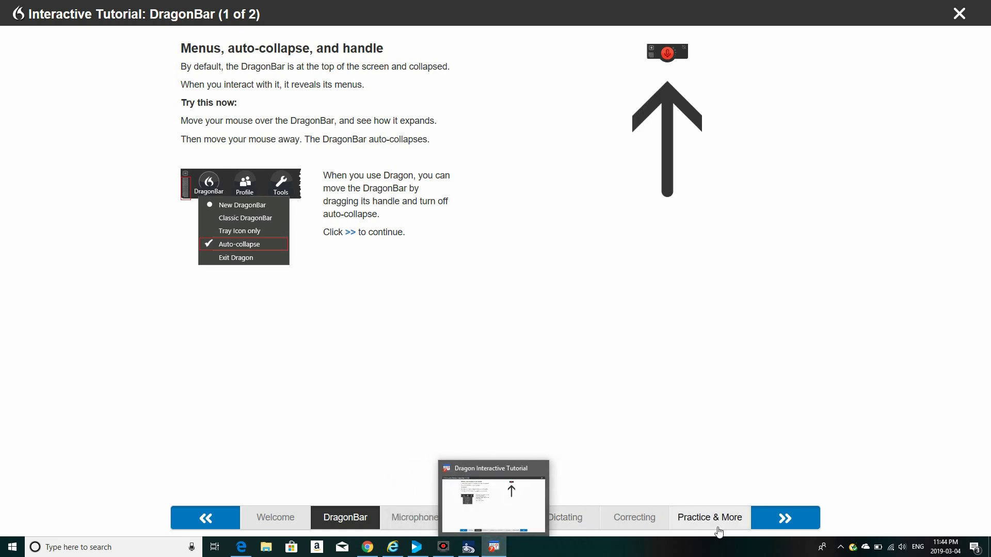
left_click(959, 14)
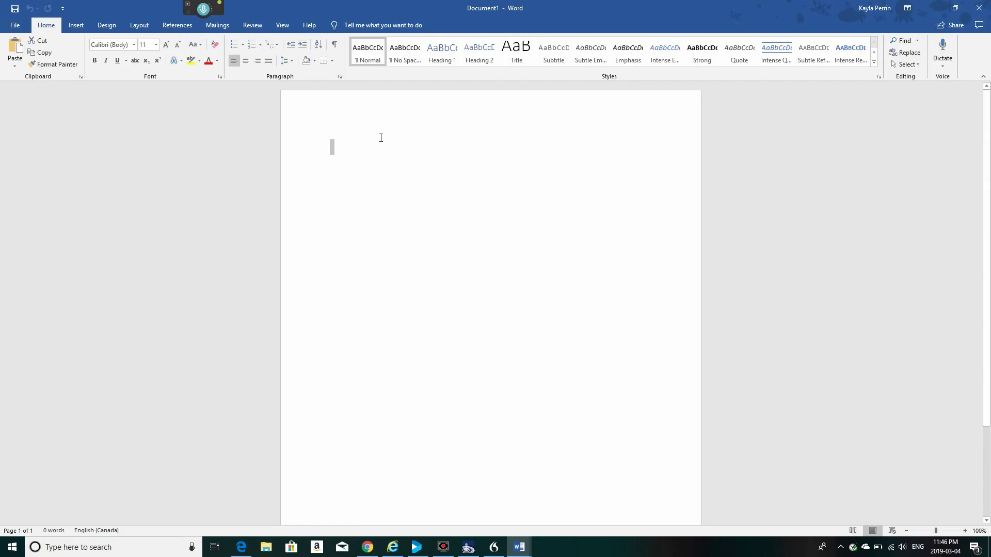
Place the cursor in the blank Word document and wake Dragon's microphone.
left_click(381, 138)
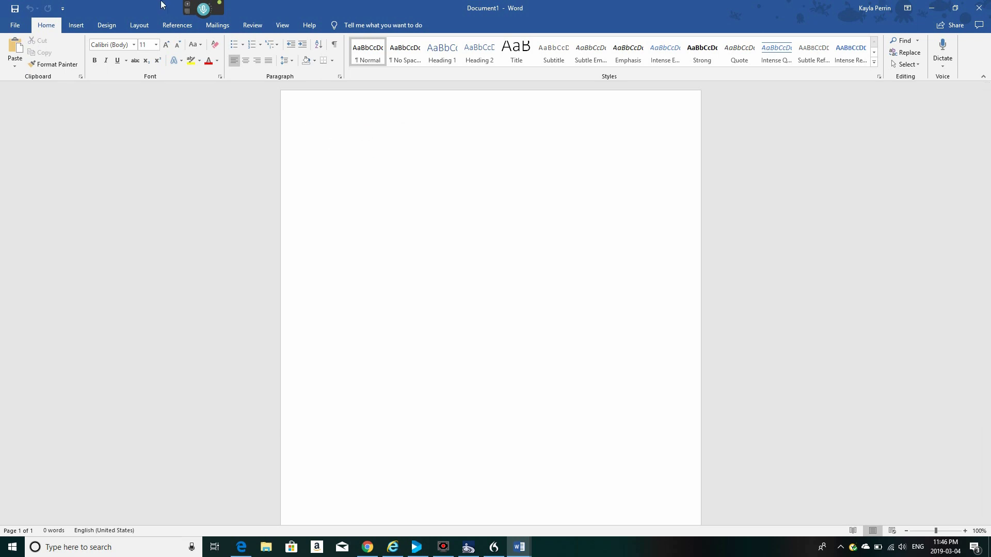
mouse_move(200, 16)
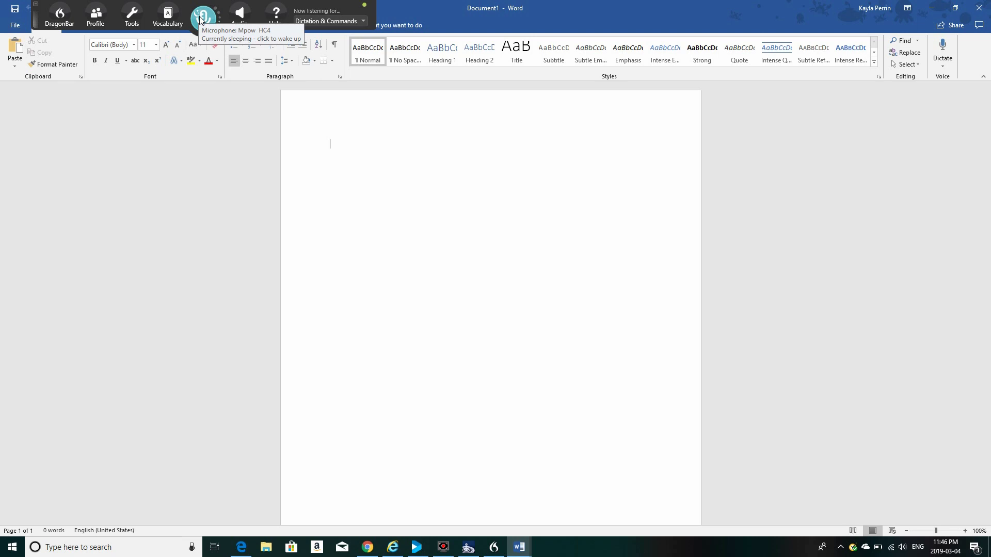
left_click(199, 16)
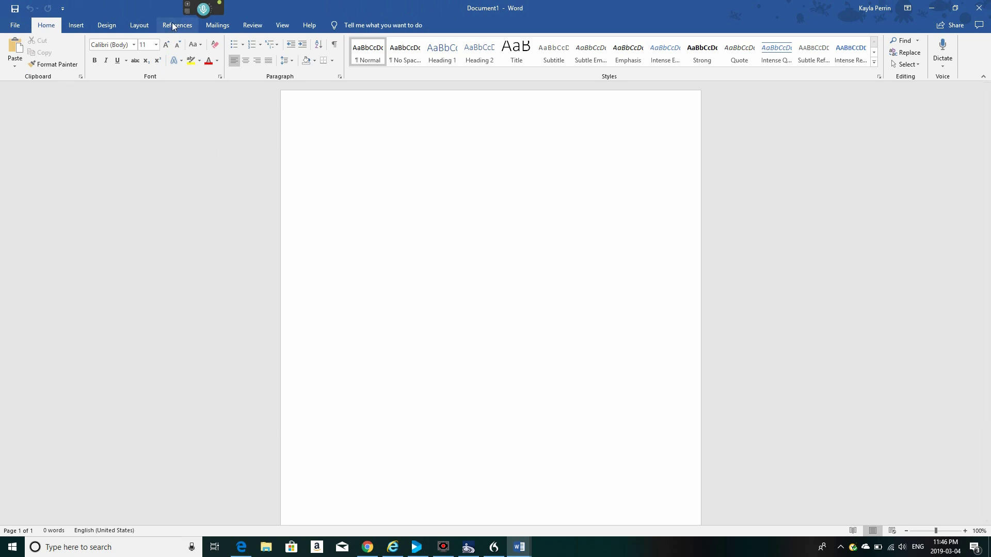
Switch Dragon's microphone on for dictation and dismiss the dictation tip.
left_click(203, 17)
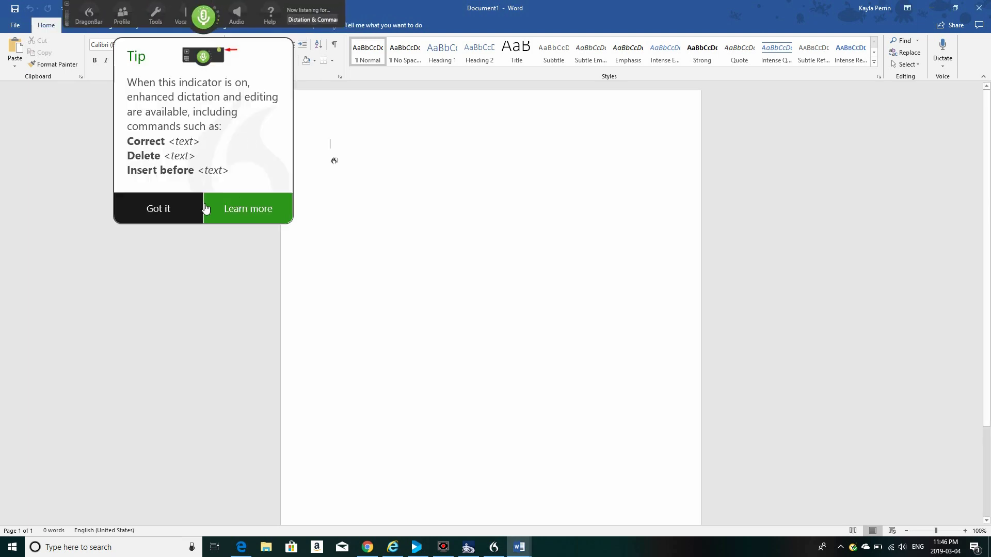
left_click(179, 210)
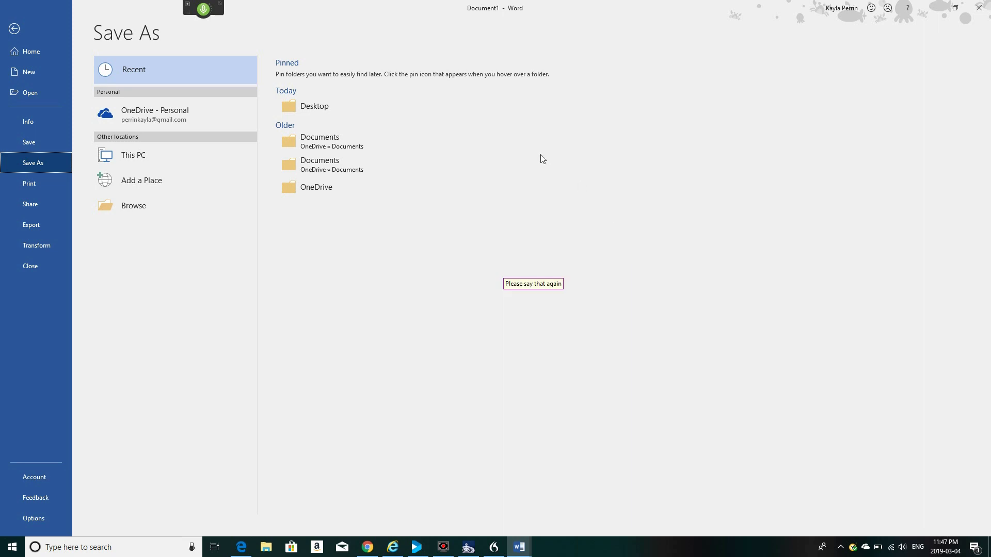
Return from Save As to Document1, add 'okay.' and select the dictated paragraphs.
left_click(12, 29)
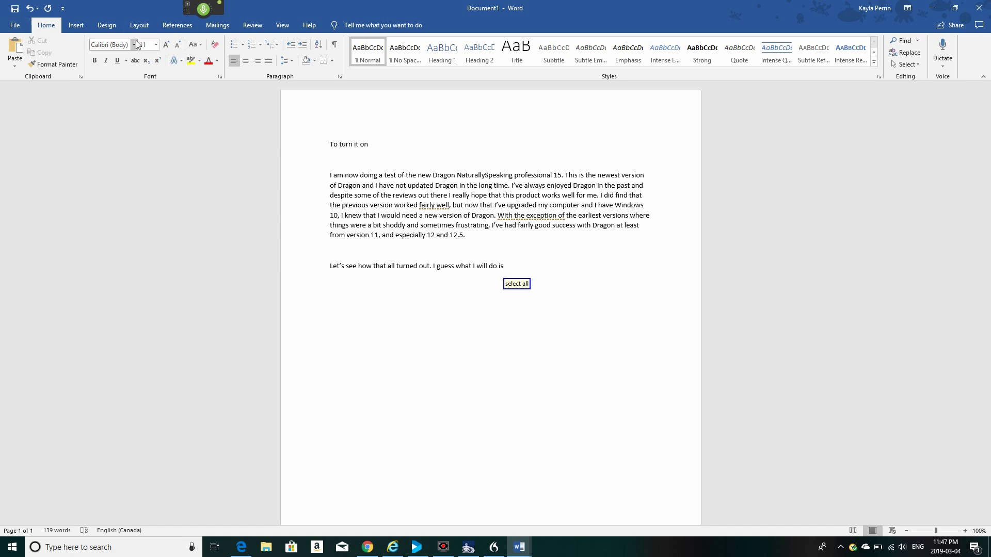
type("okay")
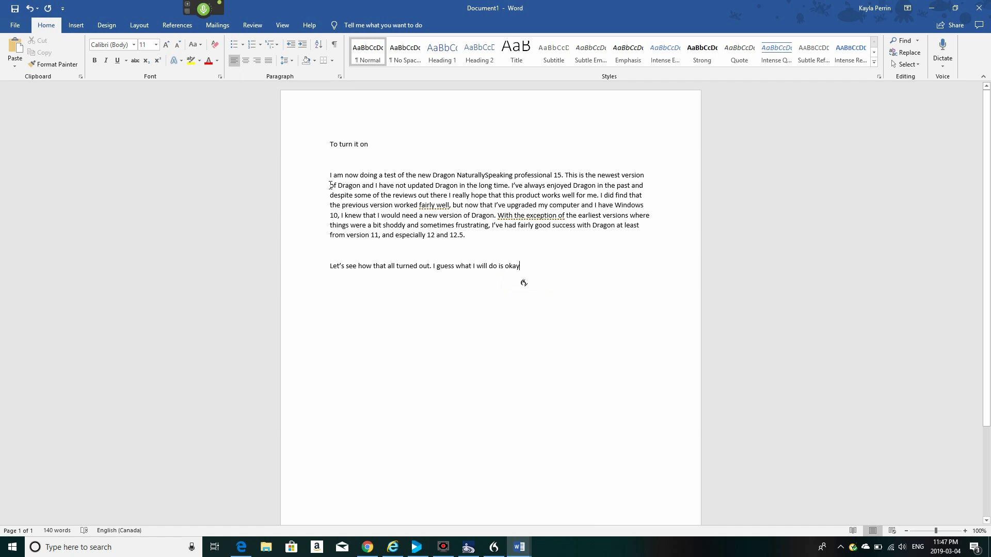
type(".")
left_click_drag(327, 175, 572, 287)
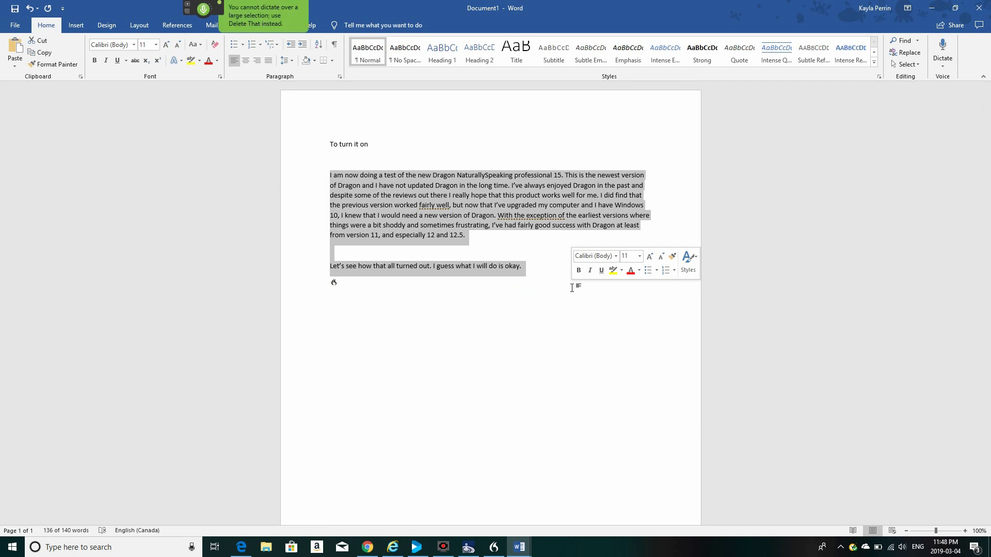
Set the selected dictated paragraphs to 18 pt from the mini toolbar.
left_click(640, 257)
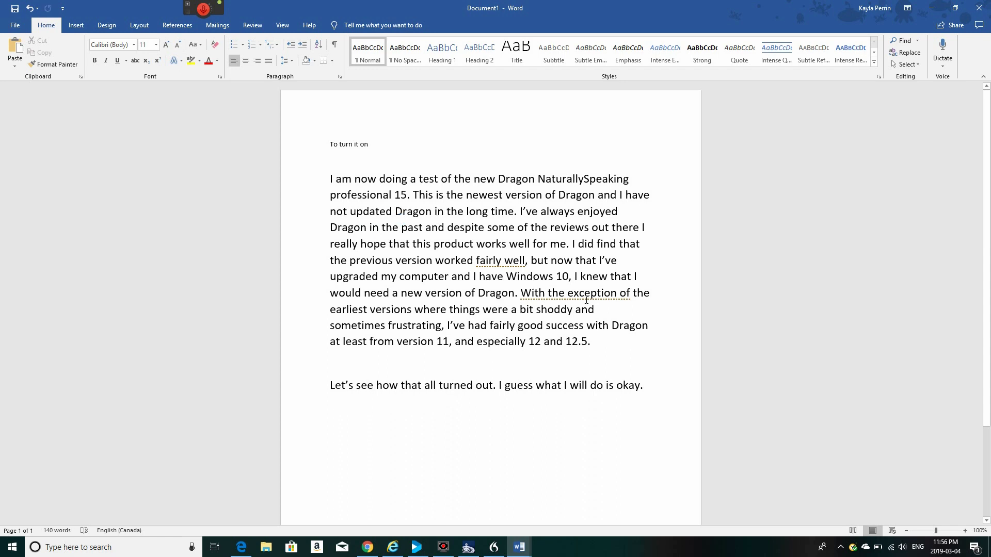
left_click(652, 382)
Toggle the DragonBar microphone until it is listening again for dictation.
left_click(204, 19)
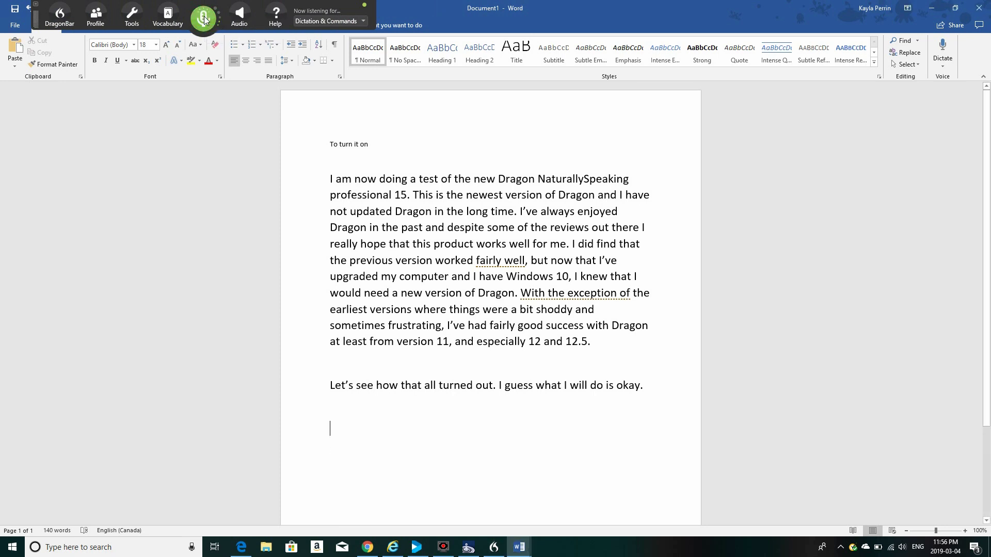
left_click(203, 17)
left_click(204, 18)
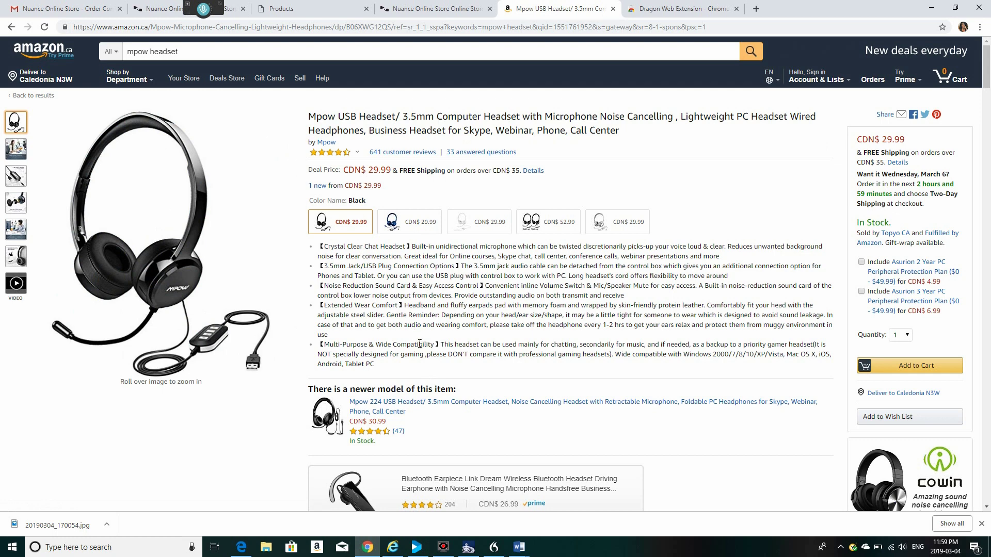
Follow the link to the newer Mpow 224 USB Headset model.
left_click(382, 406)
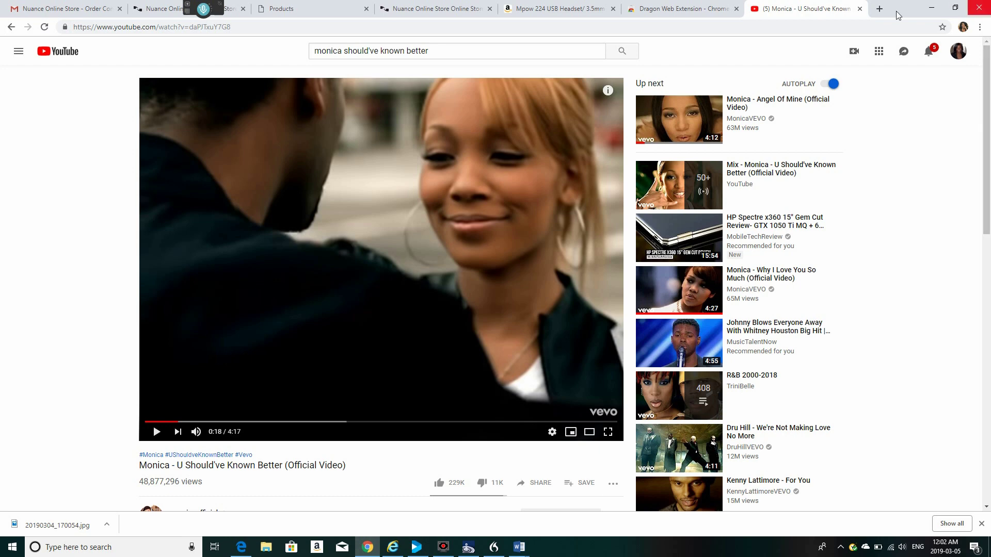
Switch from the YouTube music video back to the Mpow 224 headset tab.
left_click(571, 12)
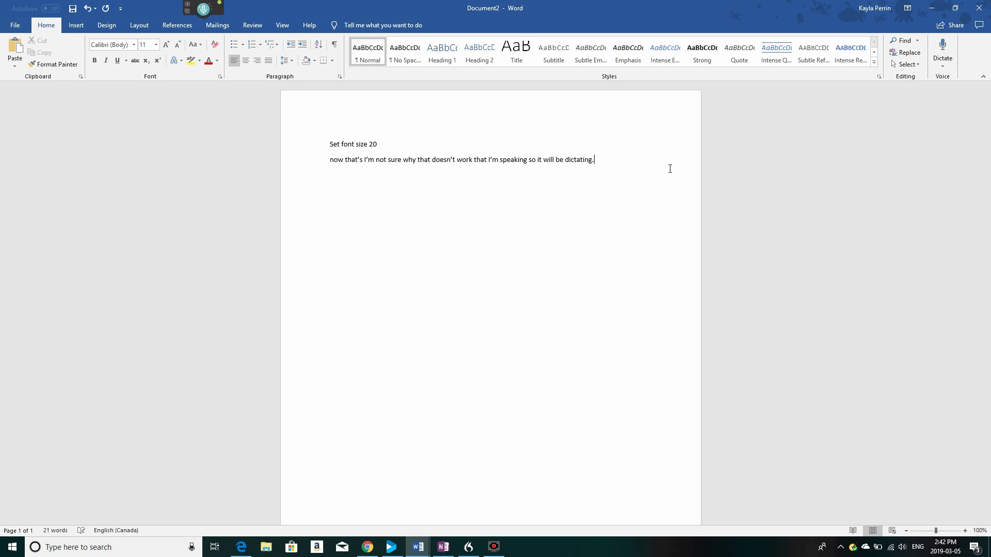
Delete both dictated lines from Document2 and set the font size to 18 pt.
left_click_drag(610, 159, 316, 128)
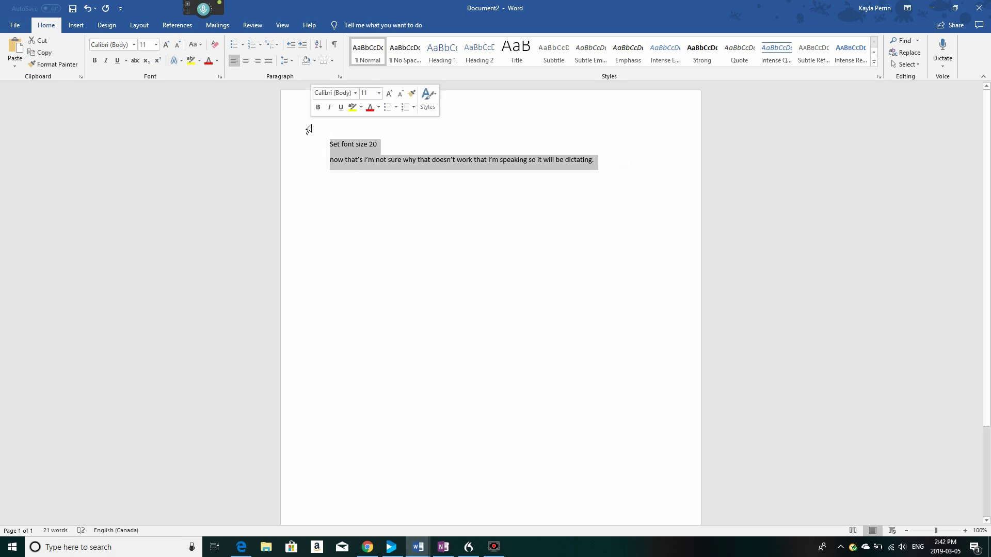
key("BackSpace")
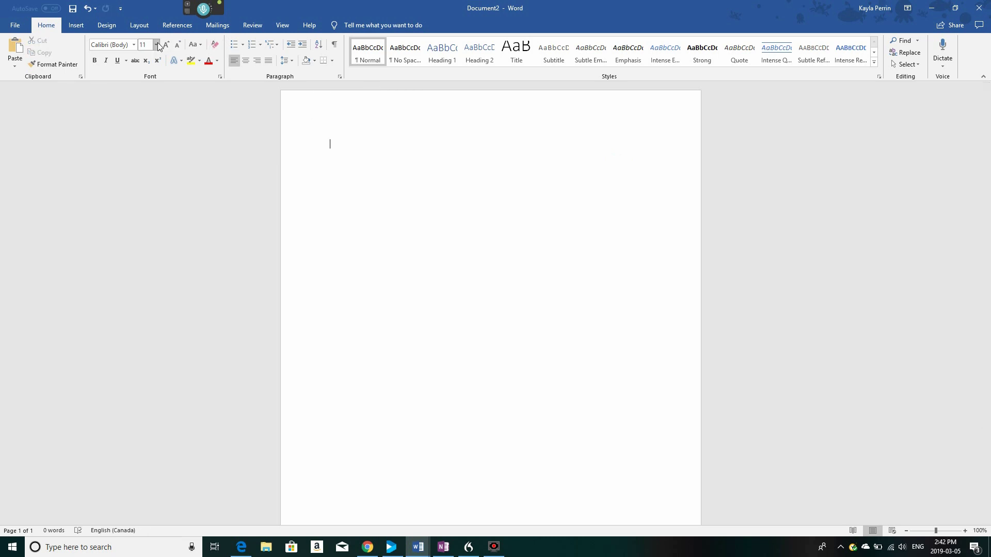
left_click(156, 45)
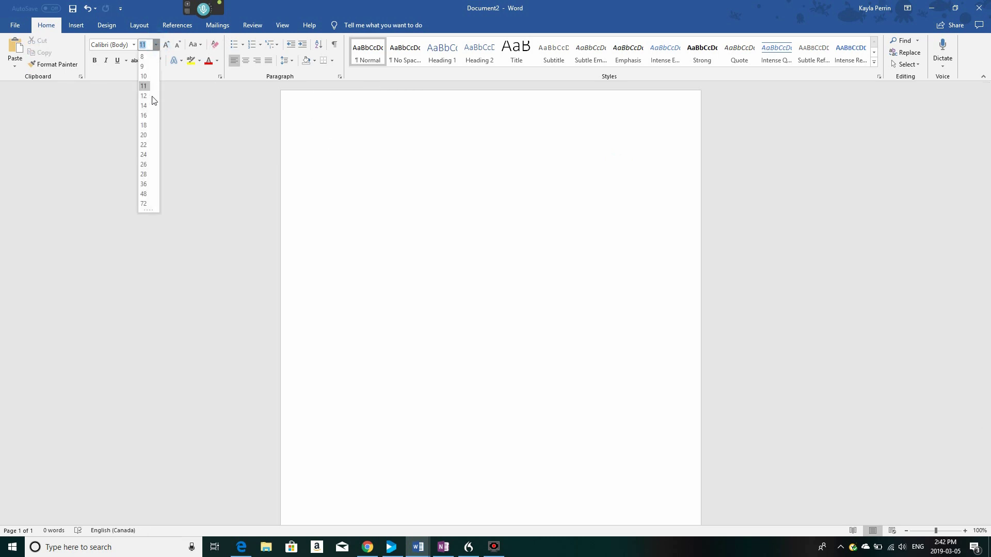
left_click(145, 124)
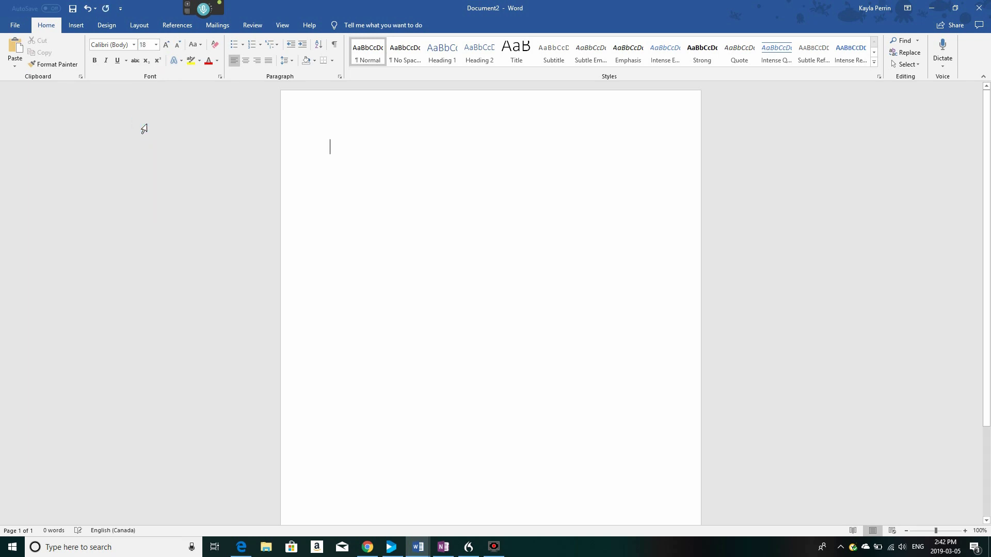
left_click(190, 61)
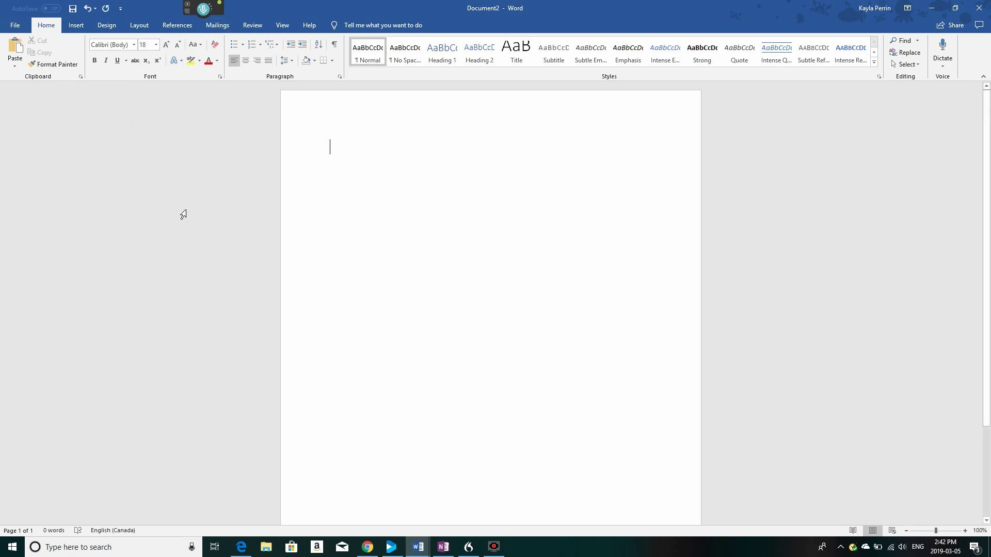